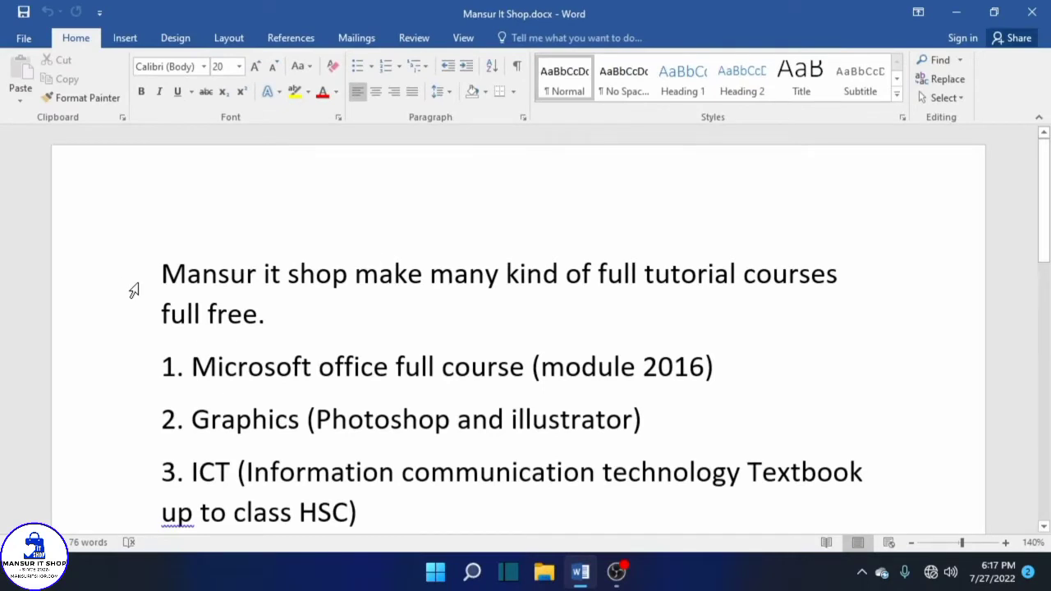
Apply 1. 2. 3. numbering to the paragraphs from the opening sentence through the ICT line
left_click_drag(134, 277, 98, 498)
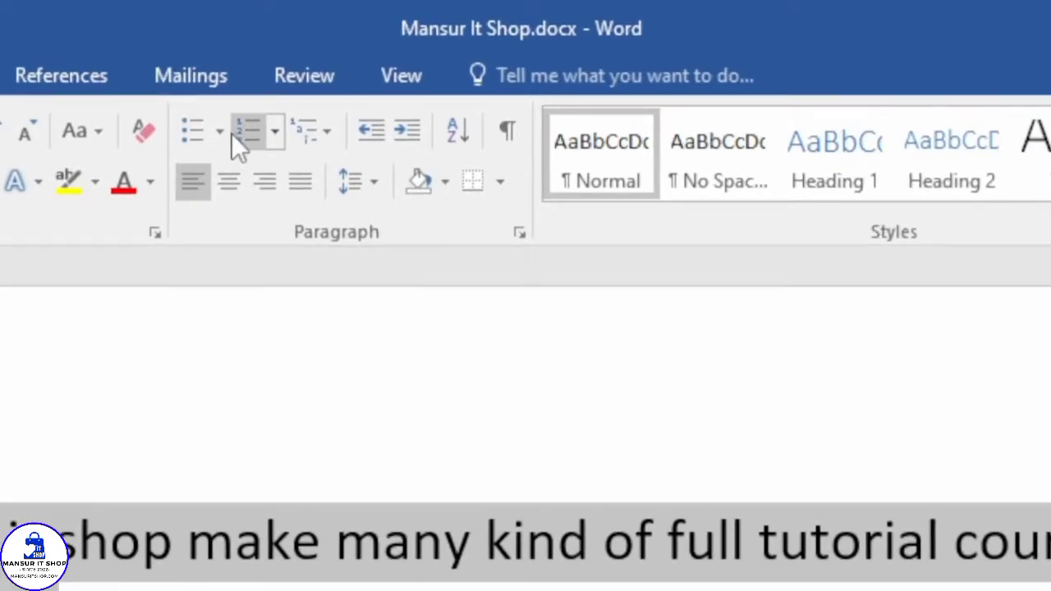
left_click(219, 134)
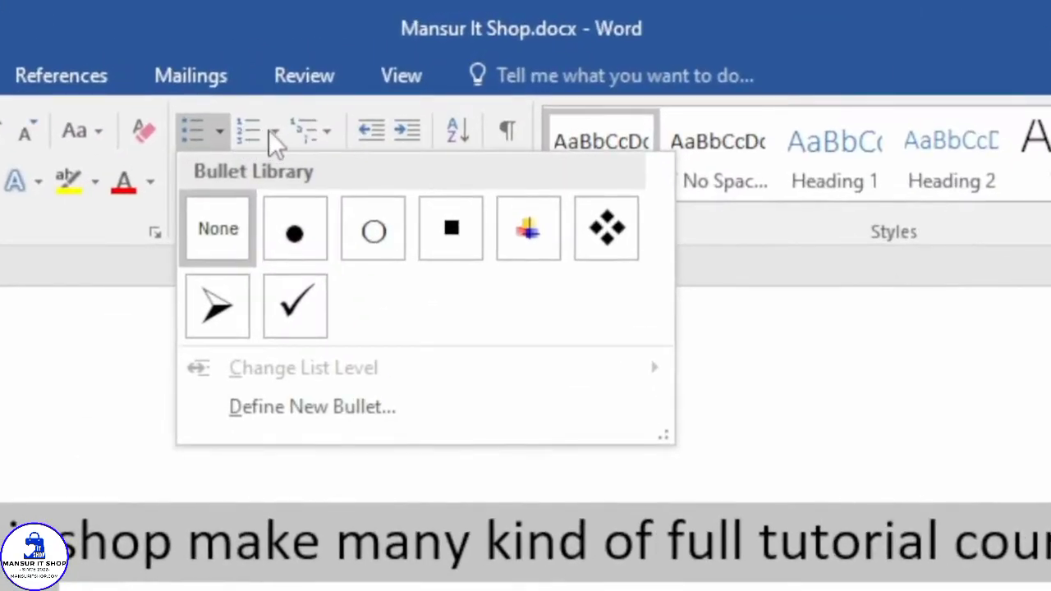
left_click(271, 132)
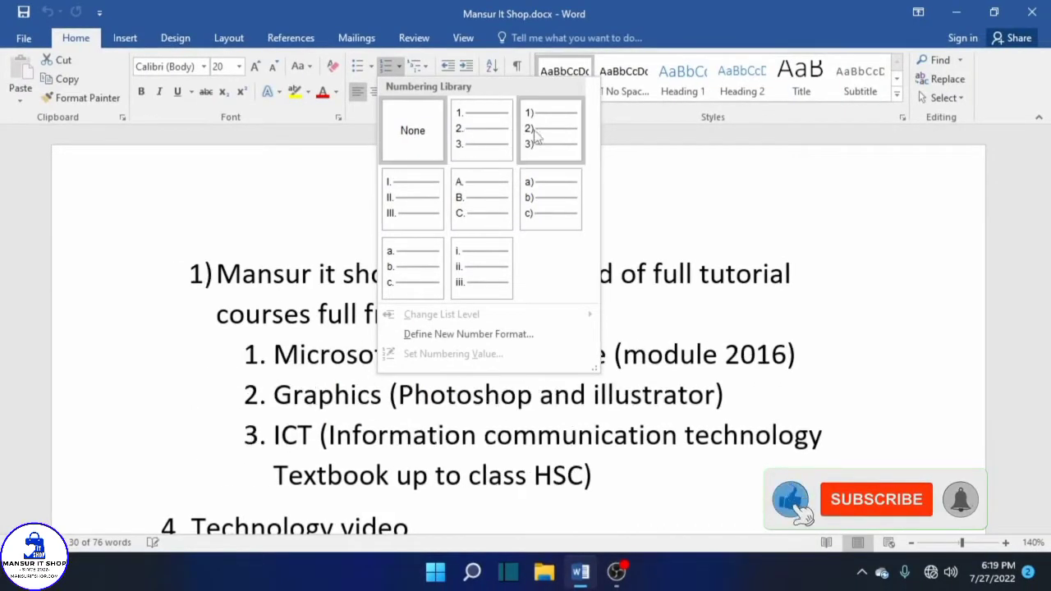
left_click(479, 131)
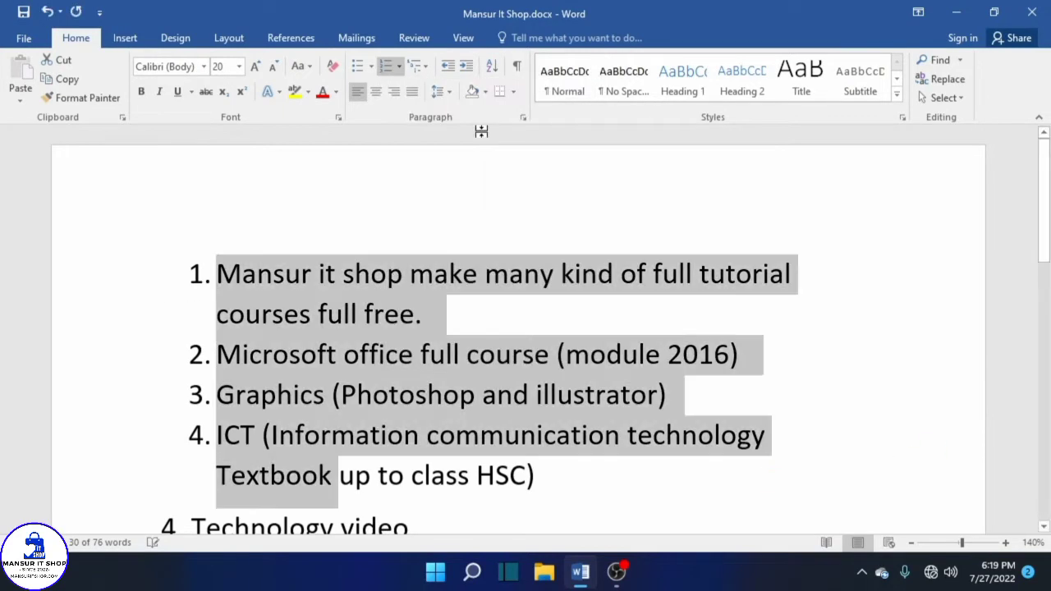
left_click(404, 312)
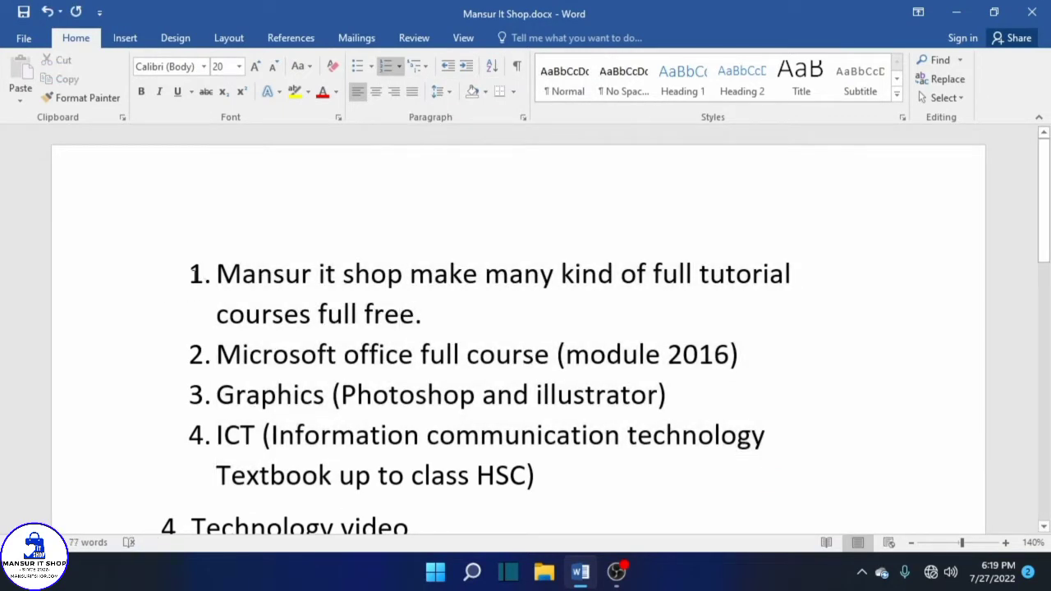
left_click(200, 273)
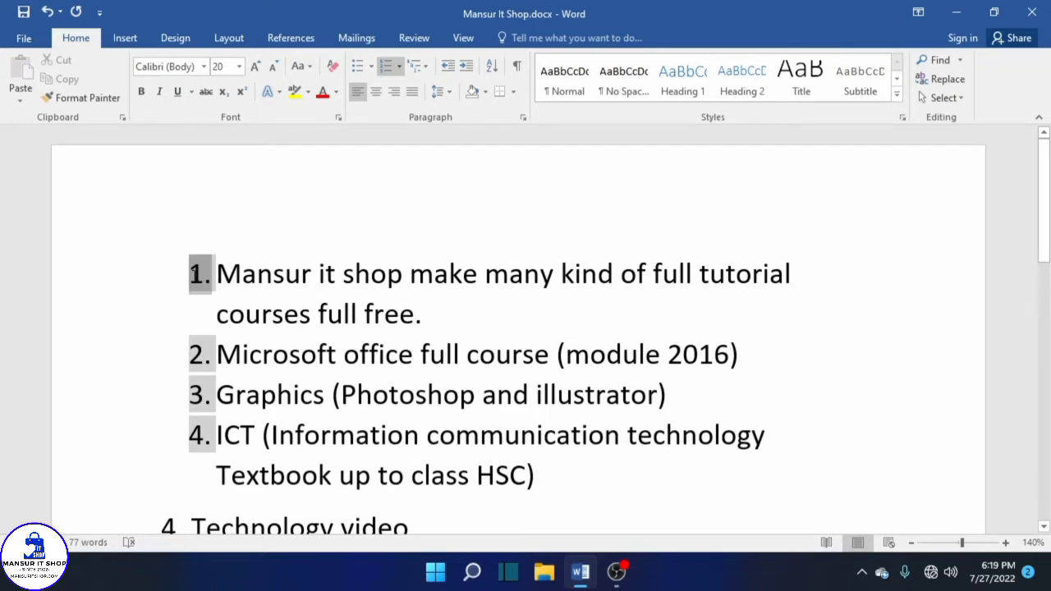
left_click(216, 274)
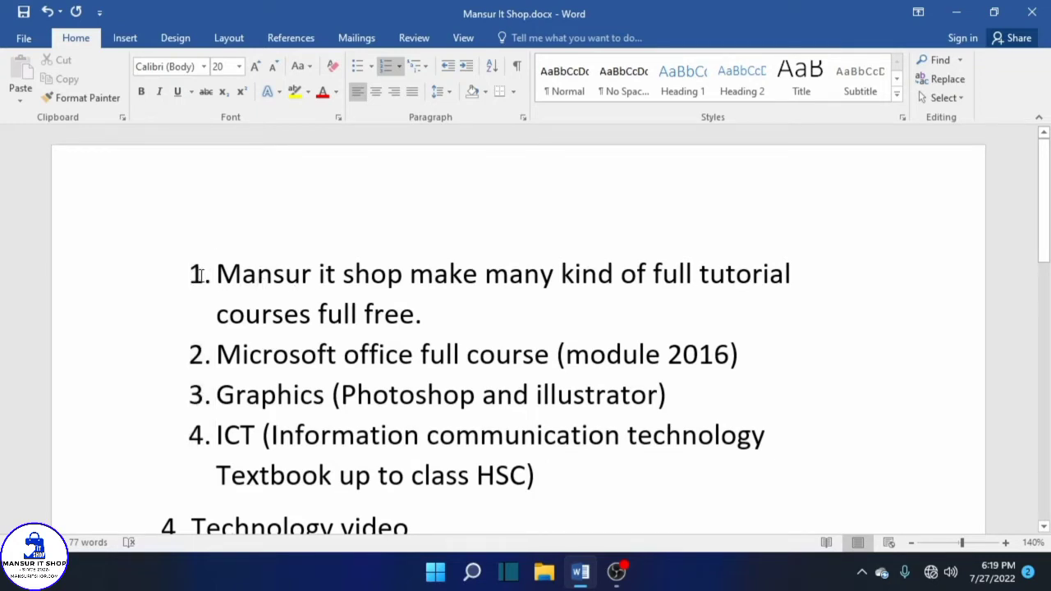
left_click(197, 276)
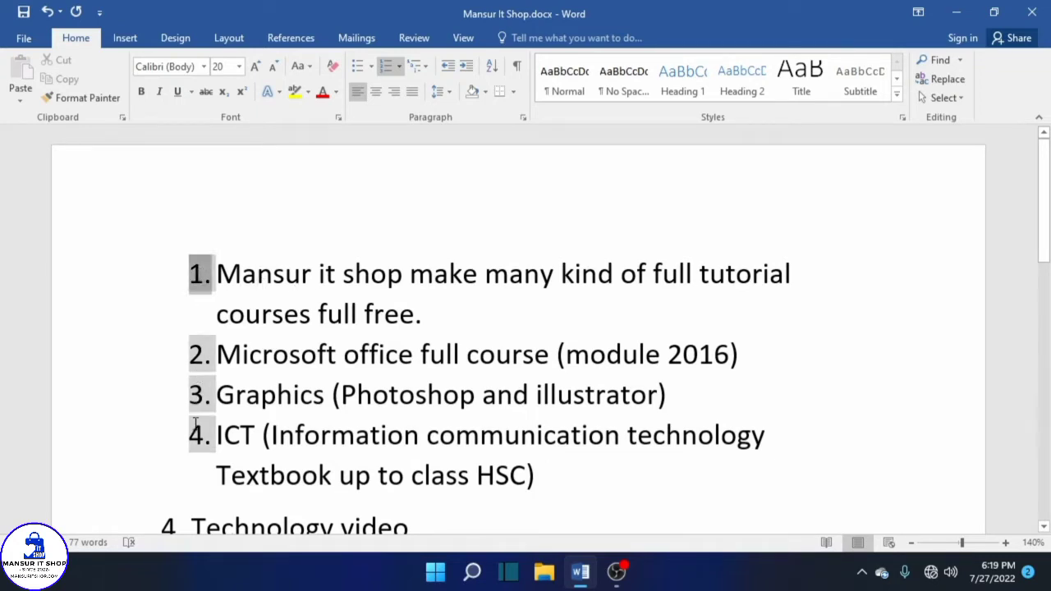
Add an empty fifth item to the numbered list after the ICT item
scroll(636, 316, "down", 3)
left_click(545, 313)
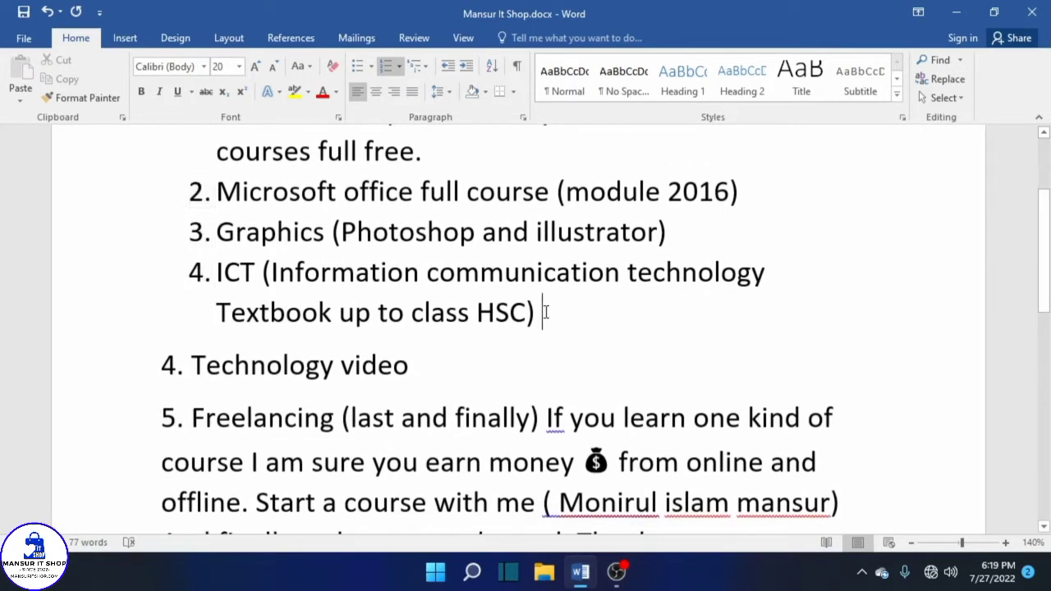
left_click_drag(465, 312, 538, 312)
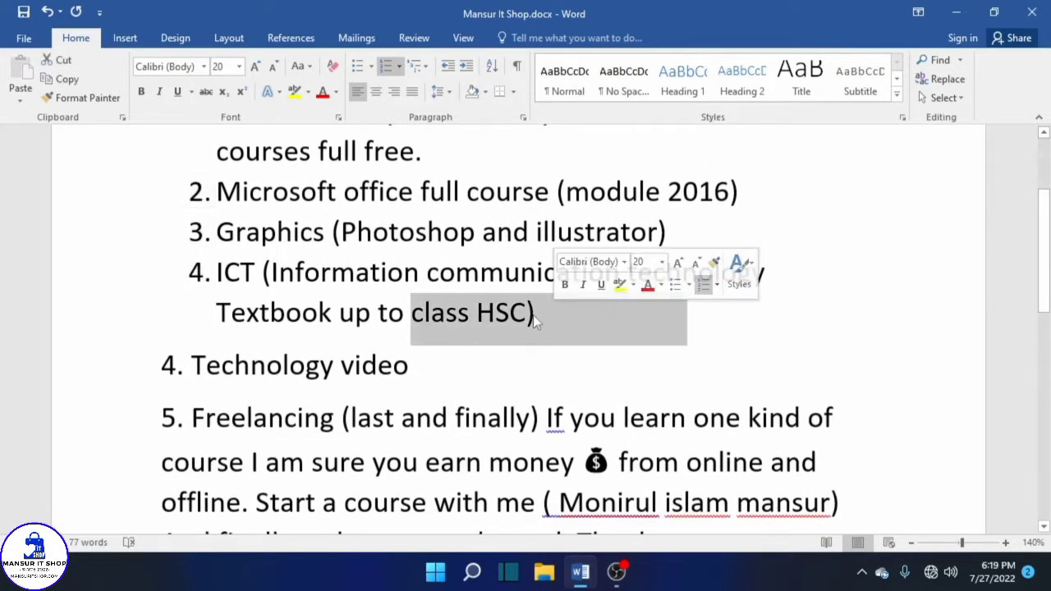
left_click(544, 313)
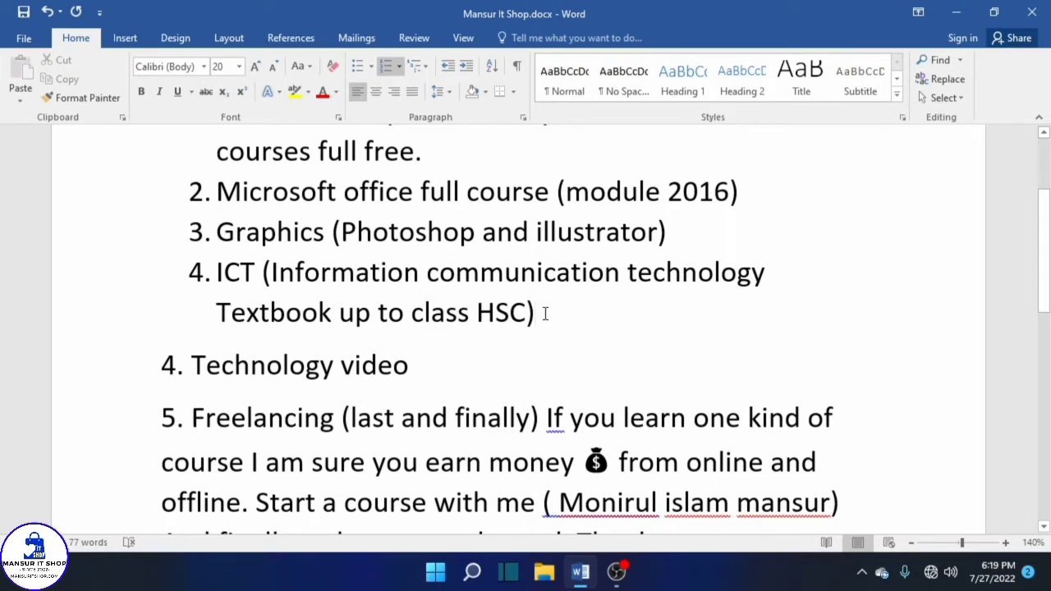
key("Return")
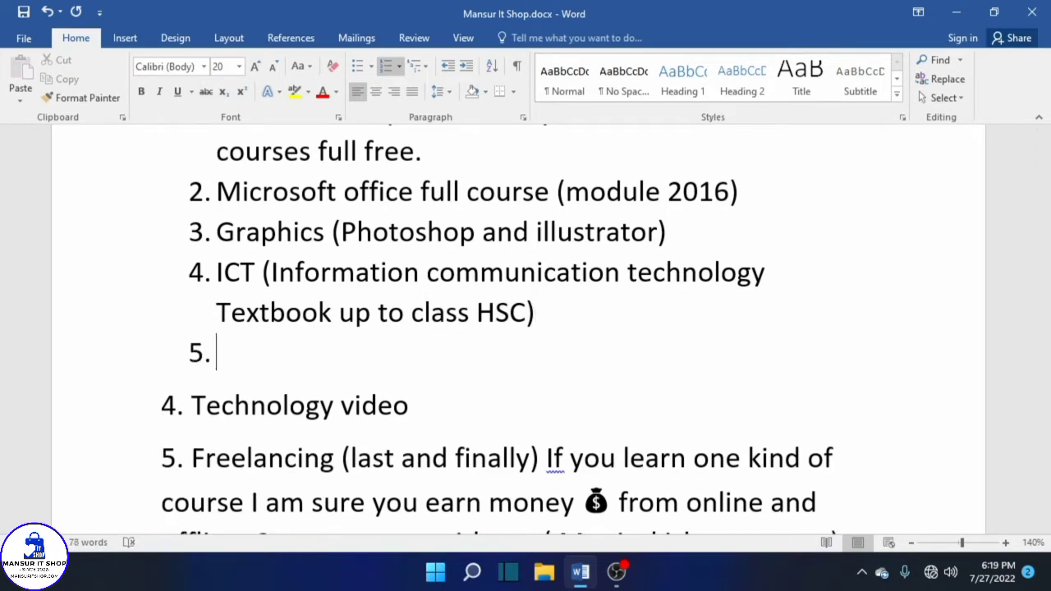
left_click(189, 353)
scroll(205, 357, "up", 3)
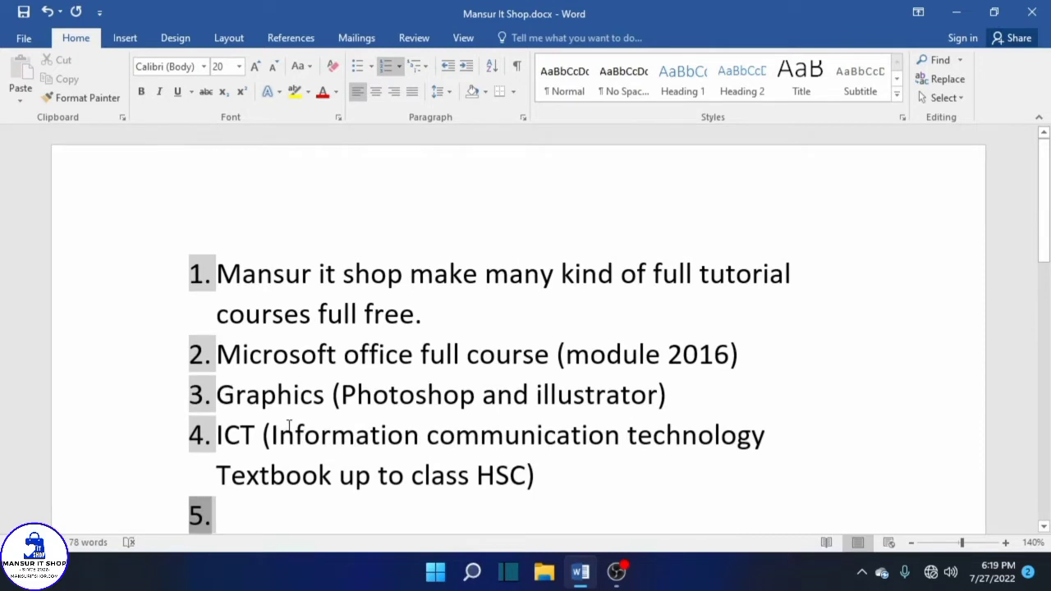
left_click(200, 273)
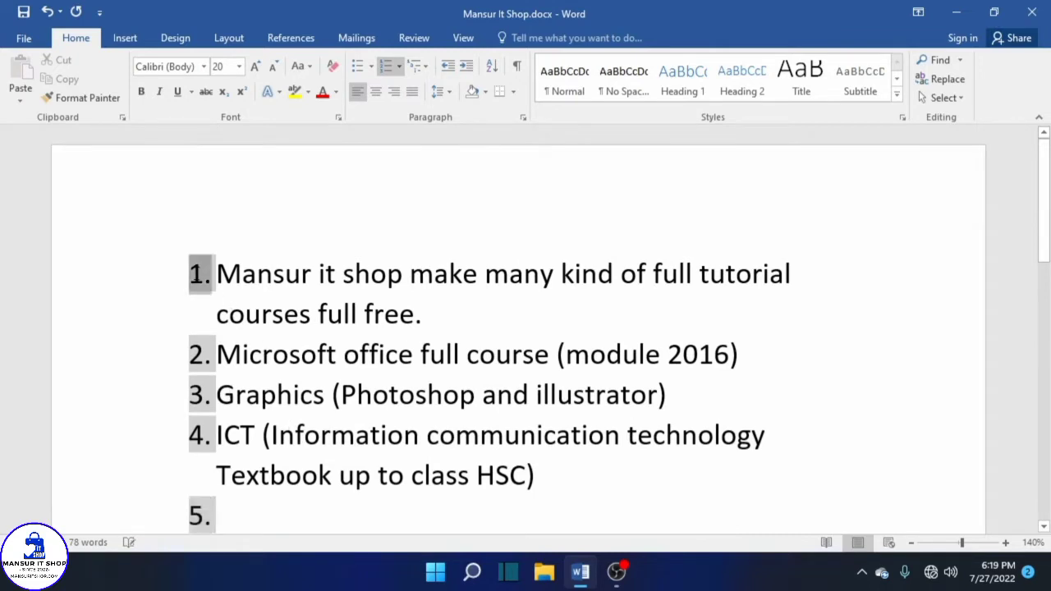
left_click(298, 285)
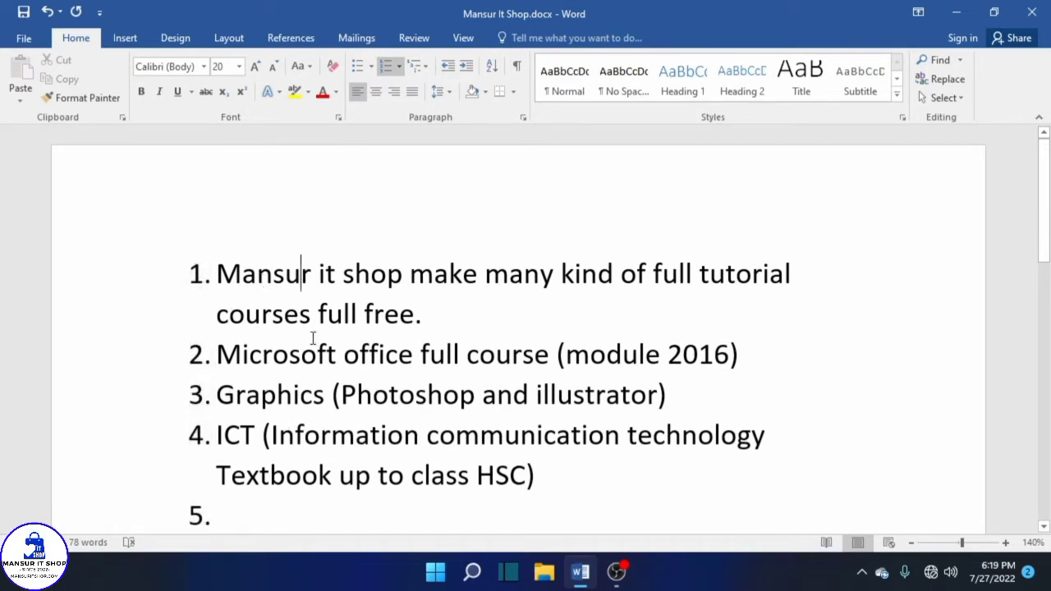
scroll(300, 342, "down", 2)
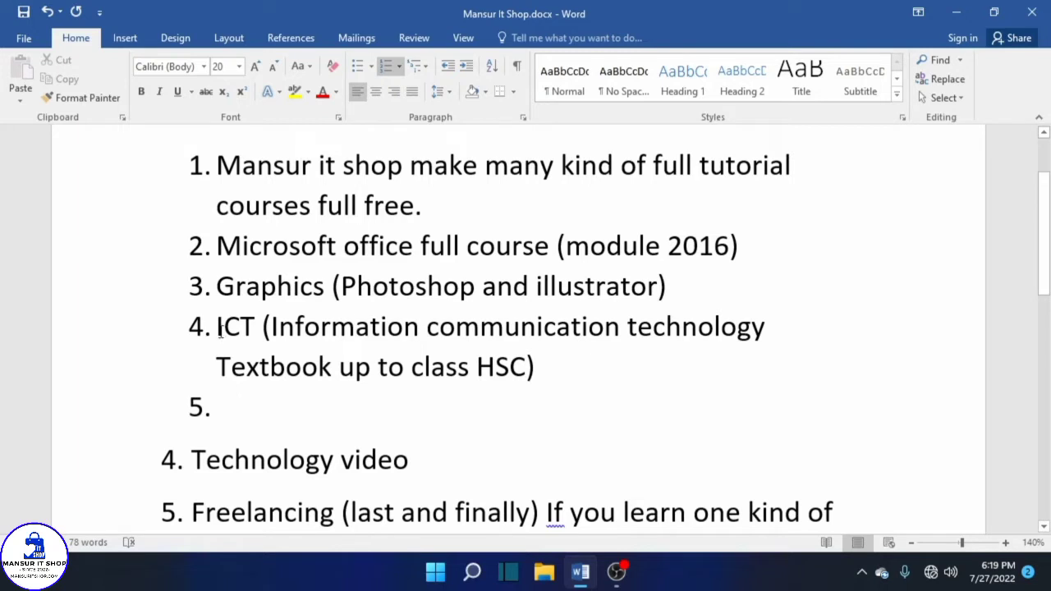
Look through the multilevel list formats available for the numbered list, without applying one
left_click(197, 164)
left_click(319, 205)
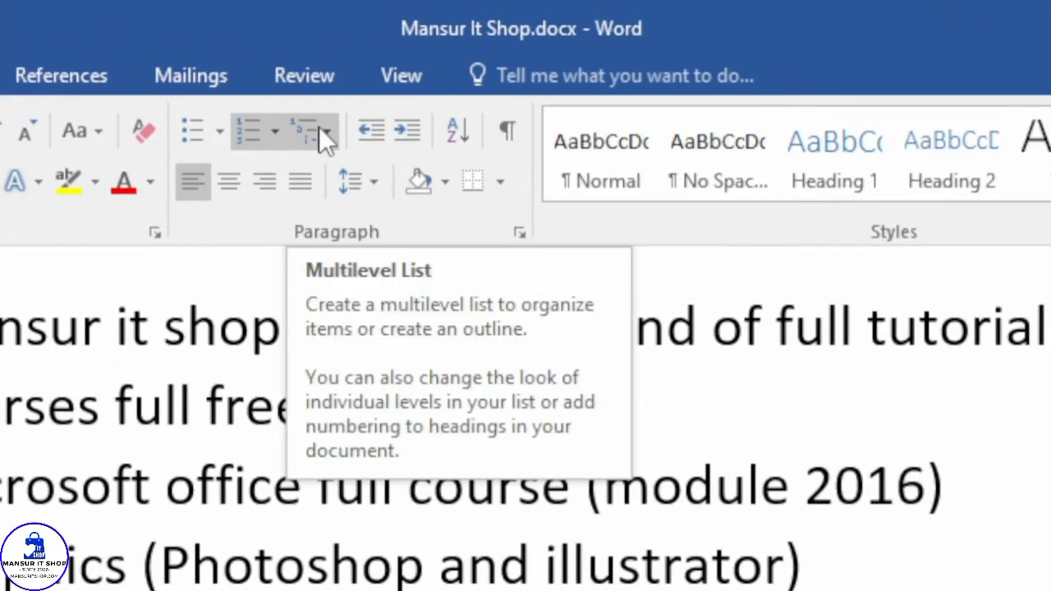
left_click(319, 128)
mouse_move(455, 436)
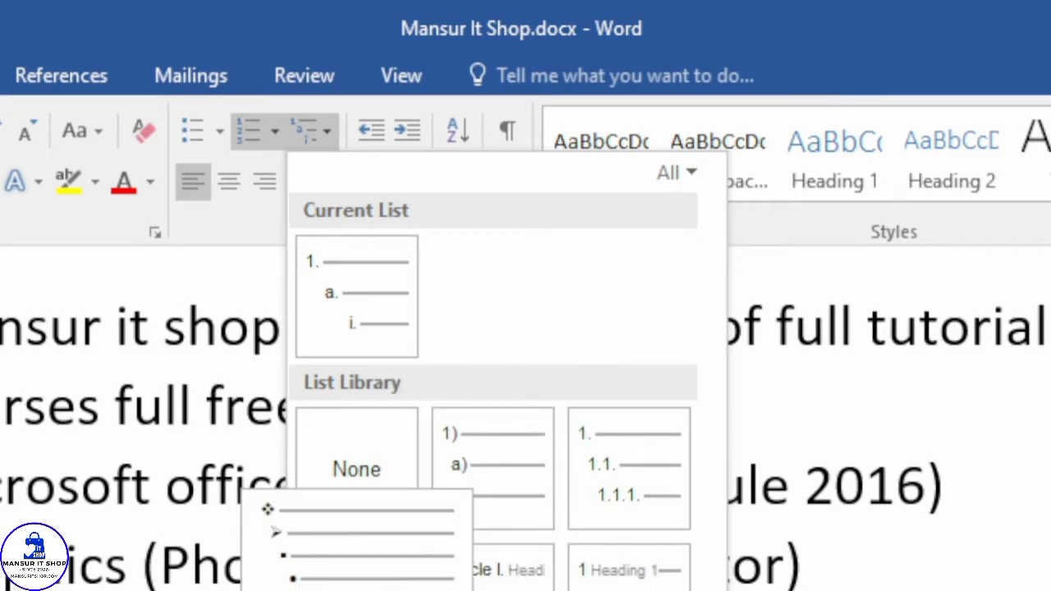
mouse_move(519, 584)
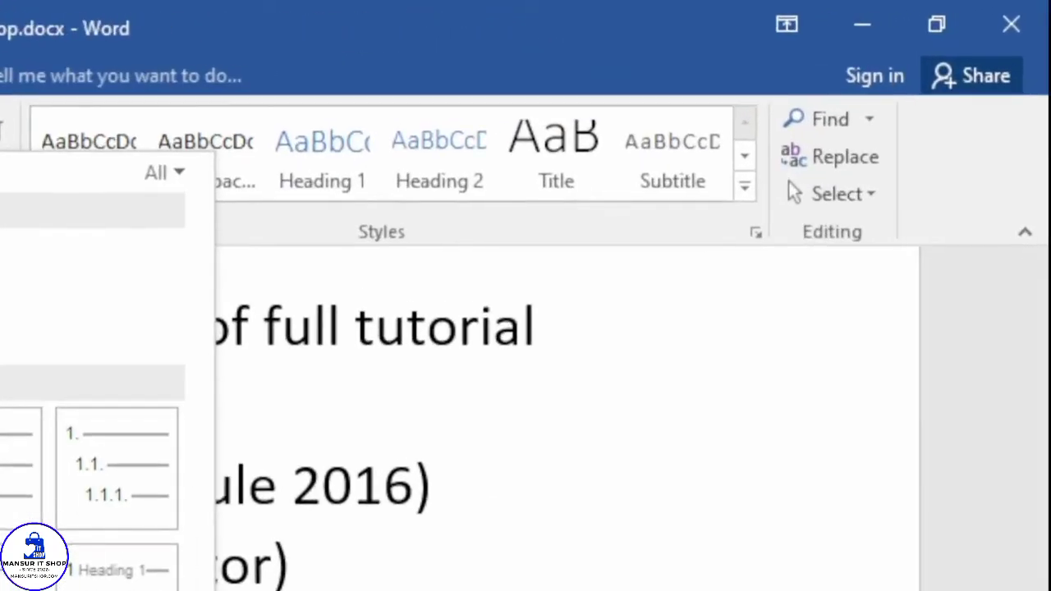
key("Escape")
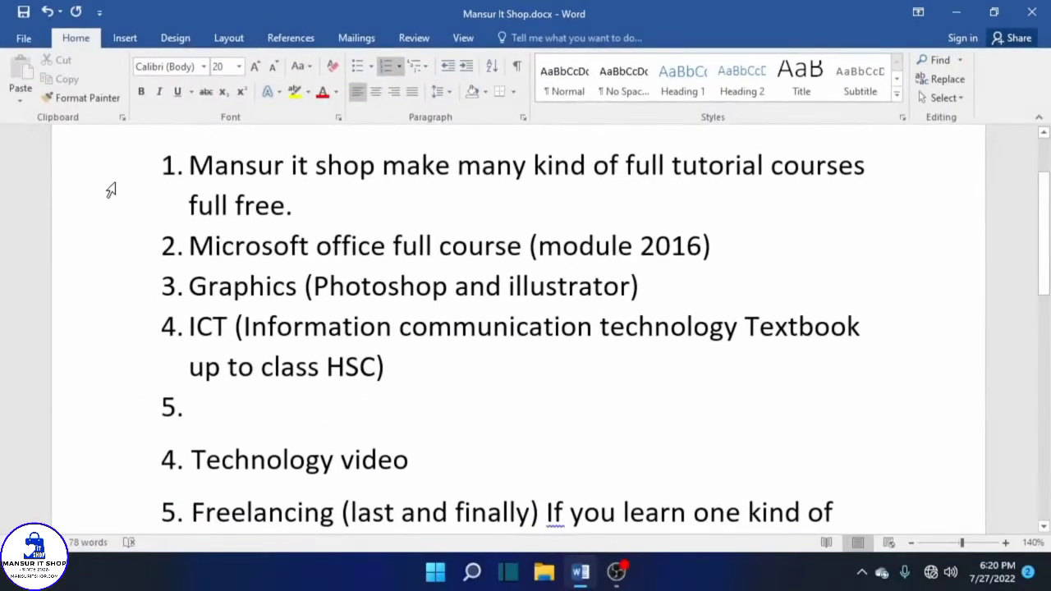
Select all five items of the numbered list and increase their indent by many levels
left_click_drag(110, 187, 104, 398)
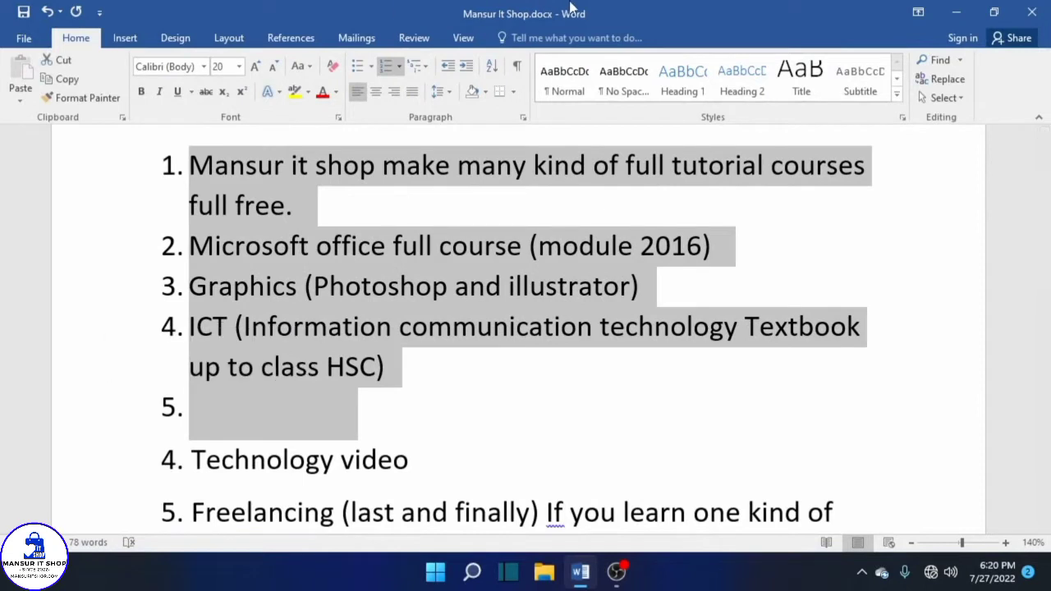
left_click(467, 68)
left_click(466, 68)
left_click(466, 67)
left_click(466, 68)
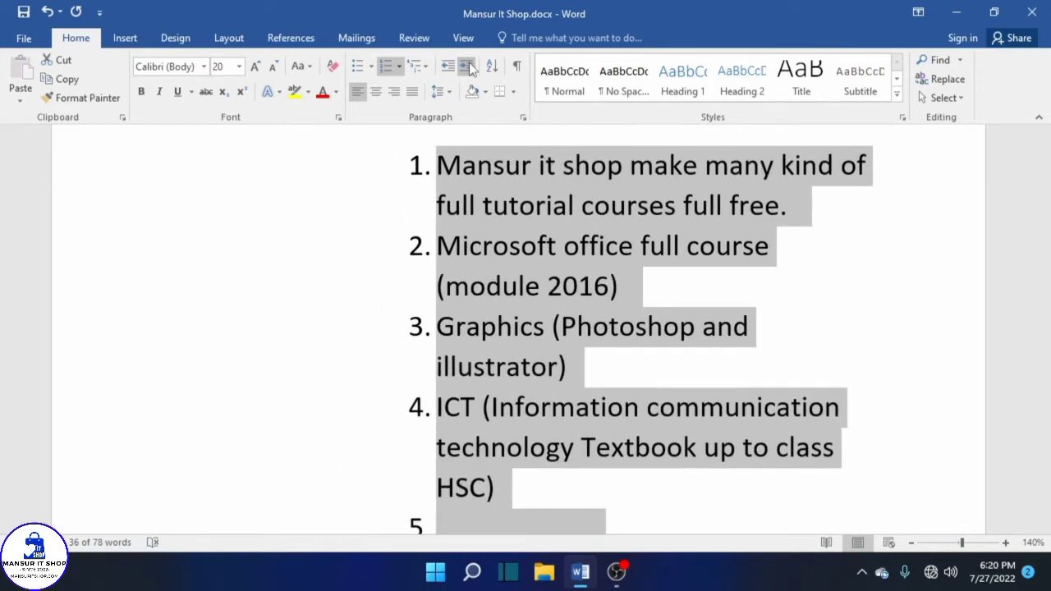
left_click(466, 67)
left_click(466, 68)
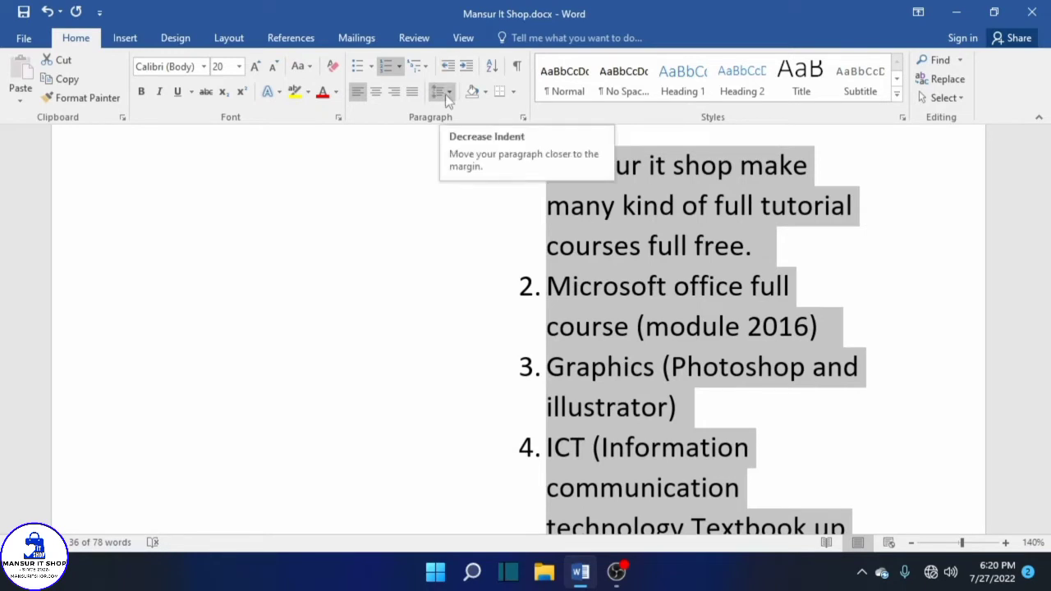
Decrease the indent of the selected numbered list until its numbers are back at the page's left margin
left_click(446, 69)
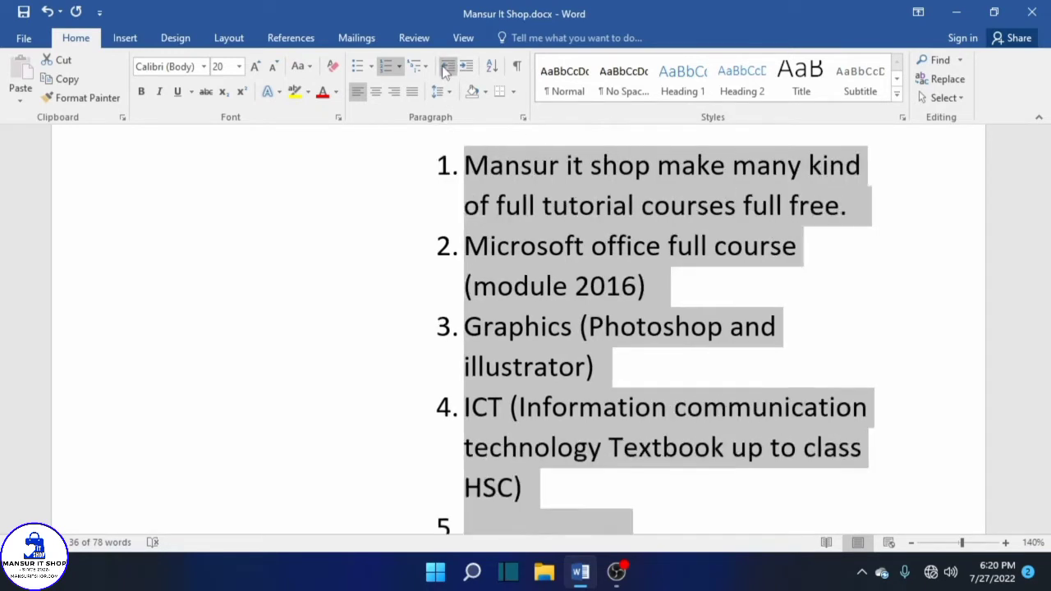
left_click(446, 69)
left_click(446, 69)
left_click(445, 69)
left_click(445, 69)
left_click(445, 70)
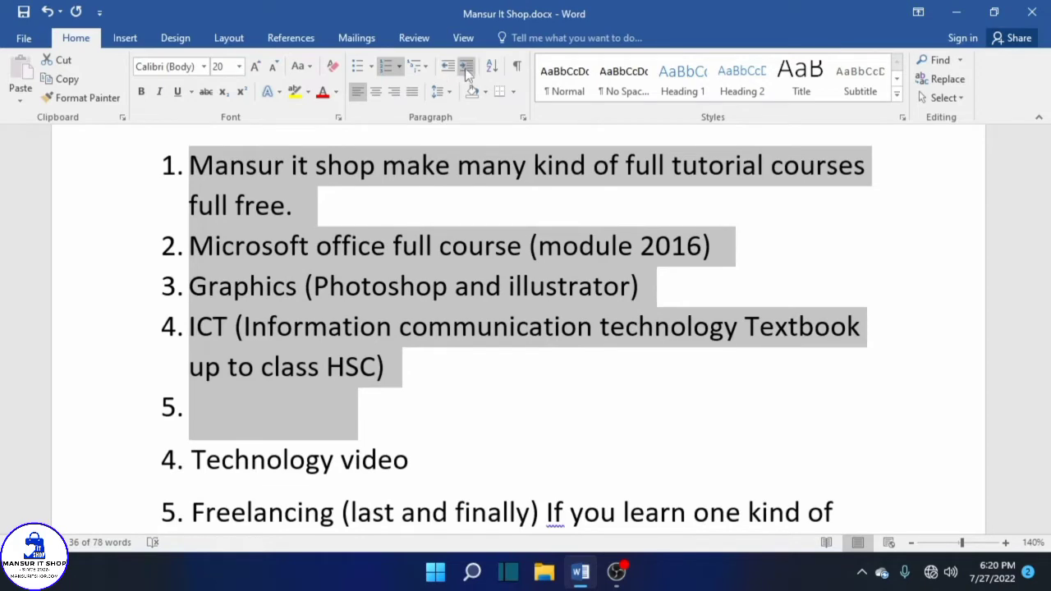
Increase the indent of the selected numbered list by five levels
left_click(466, 66)
left_click(465, 66)
left_click(466, 66)
left_click(465, 66)
left_click(465, 66)
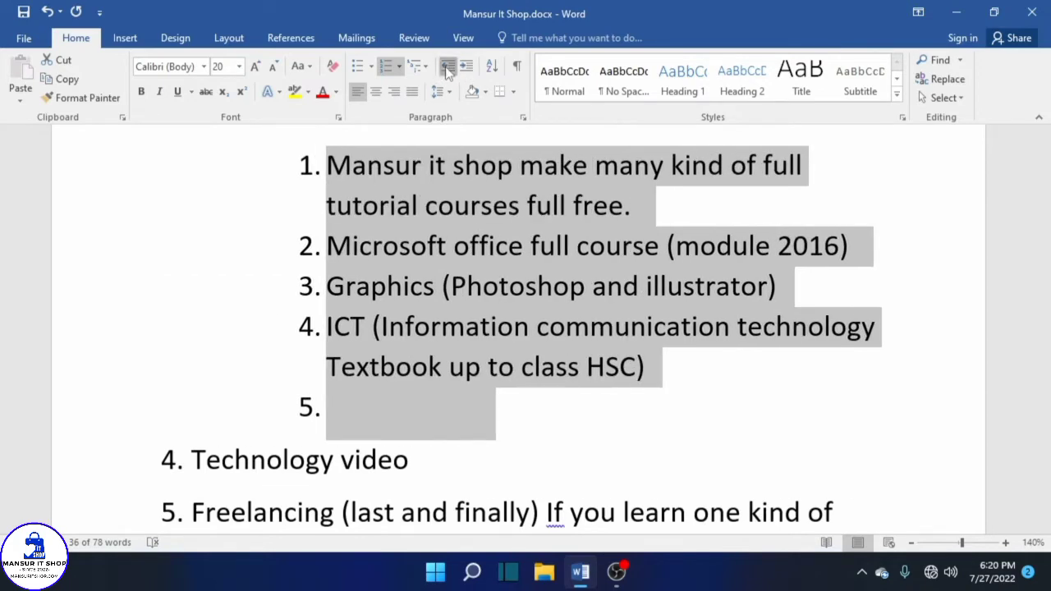
Decrease the indent of the selected numbered list by five levels
left_click(445, 67)
left_click(446, 67)
left_click(446, 68)
left_click(446, 68)
left_click(446, 67)
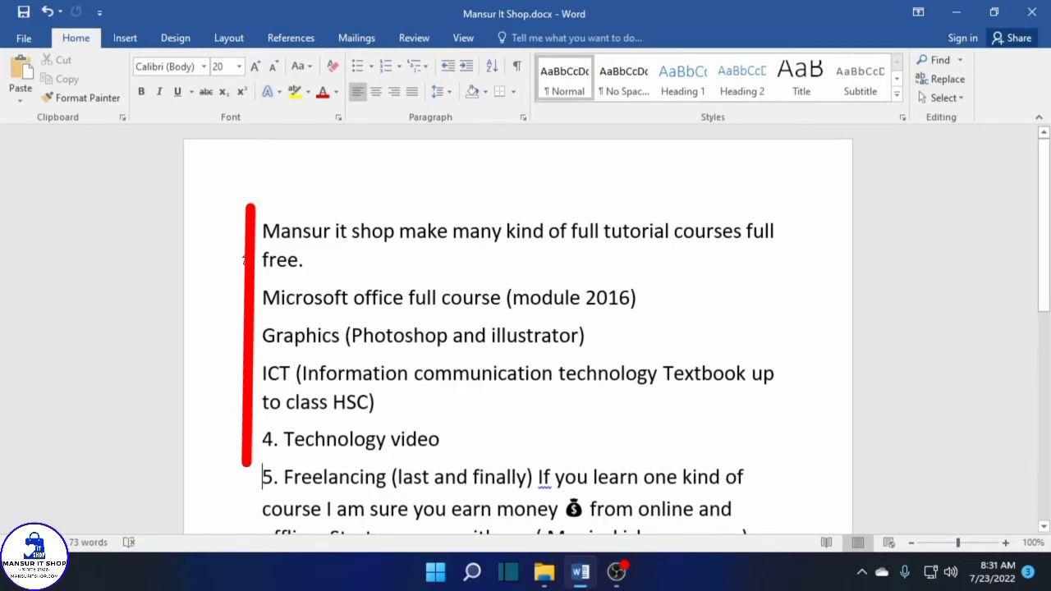
Centre the paragraphs from the opening sentence through the "5. Freelancing" paragraph
scroll(261, 263, "down", 1)
left_click_drag(255, 197, 263, 466)
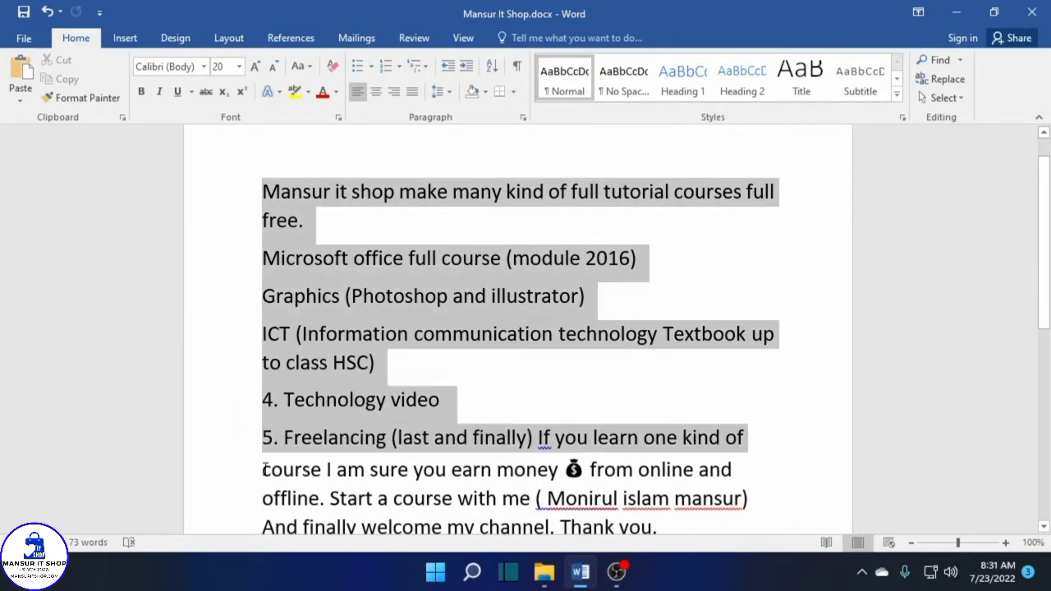
left_click(376, 92)
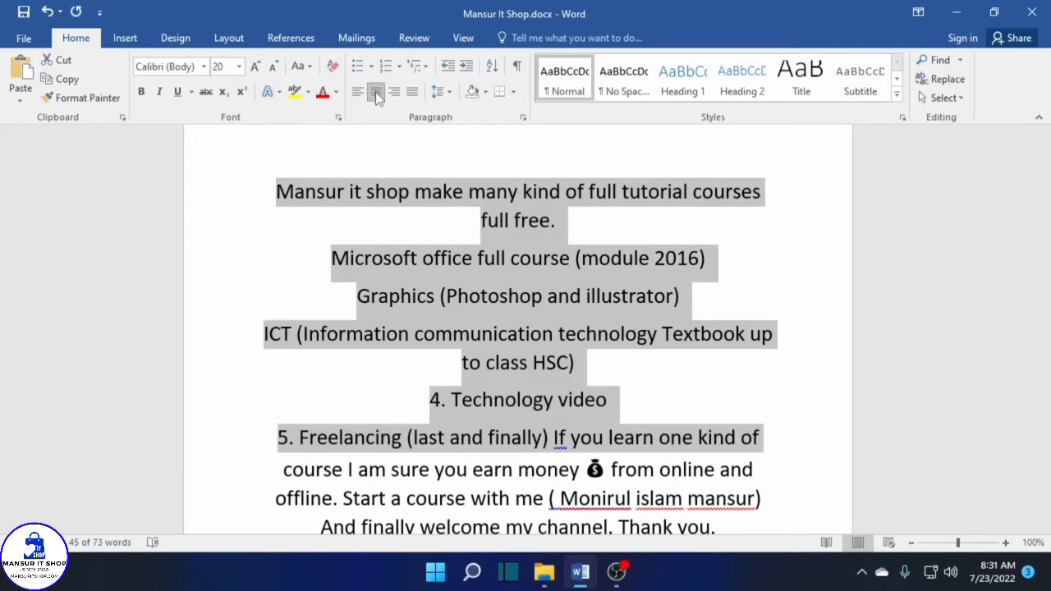
left_click(375, 92)
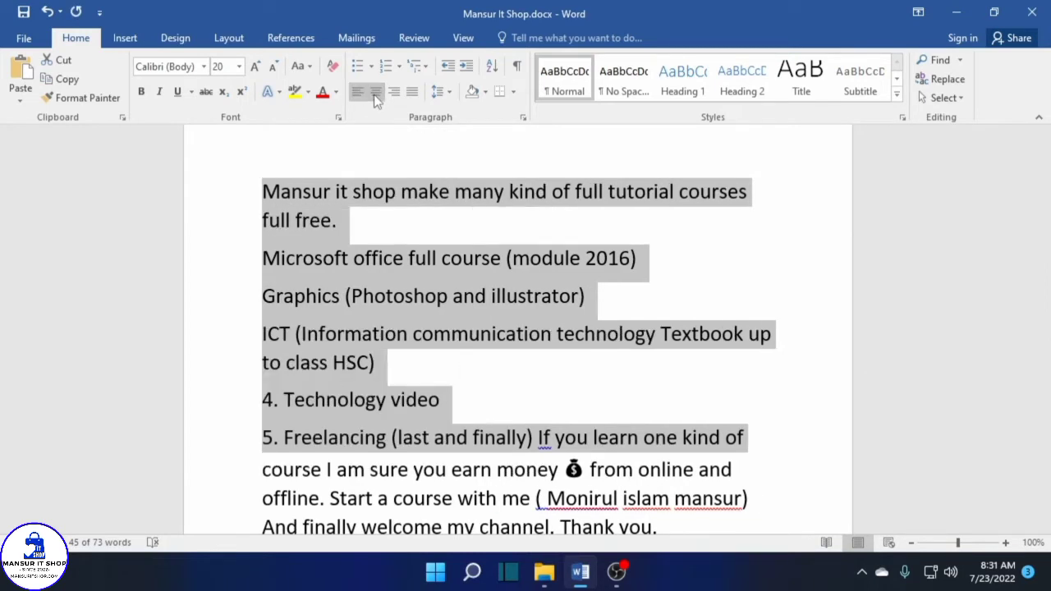
key("ctrl+e")
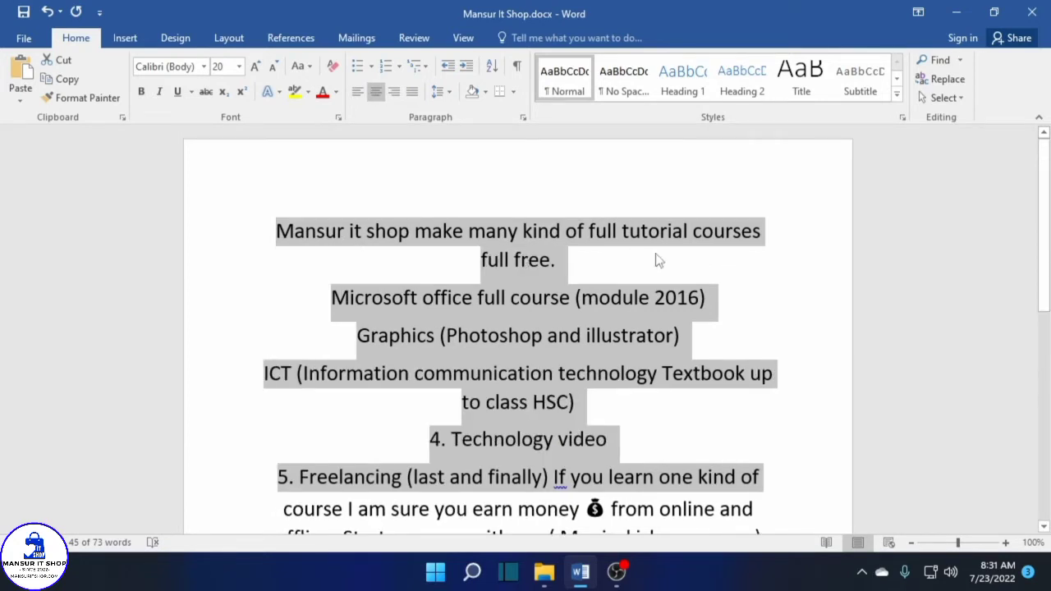
left_click(557, 260)
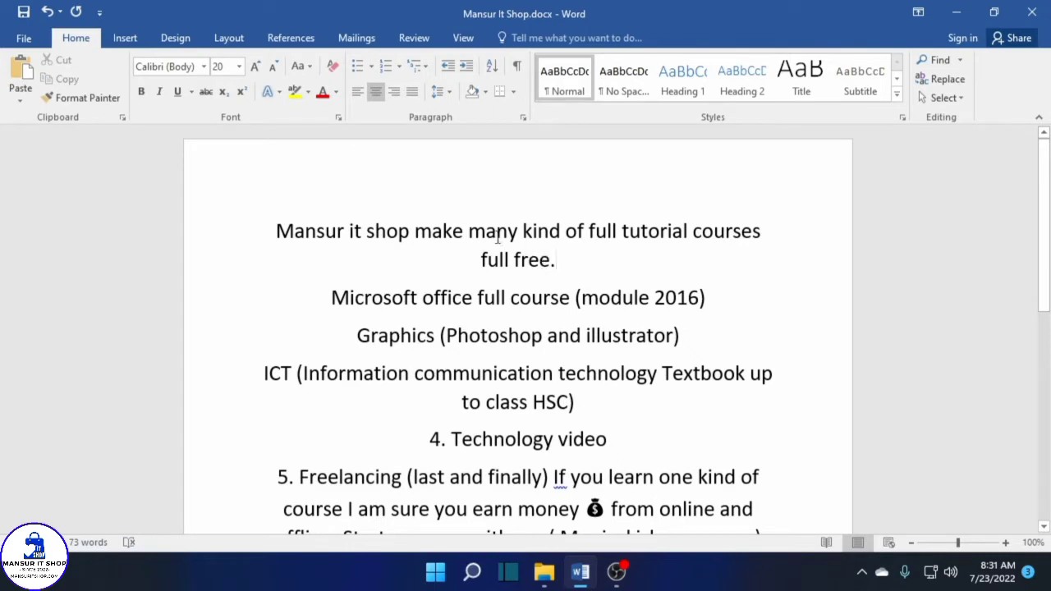
Right-align the paragraphs from the opening sentence through "4. Technology video"
left_click_drag(241, 237, 218, 445)
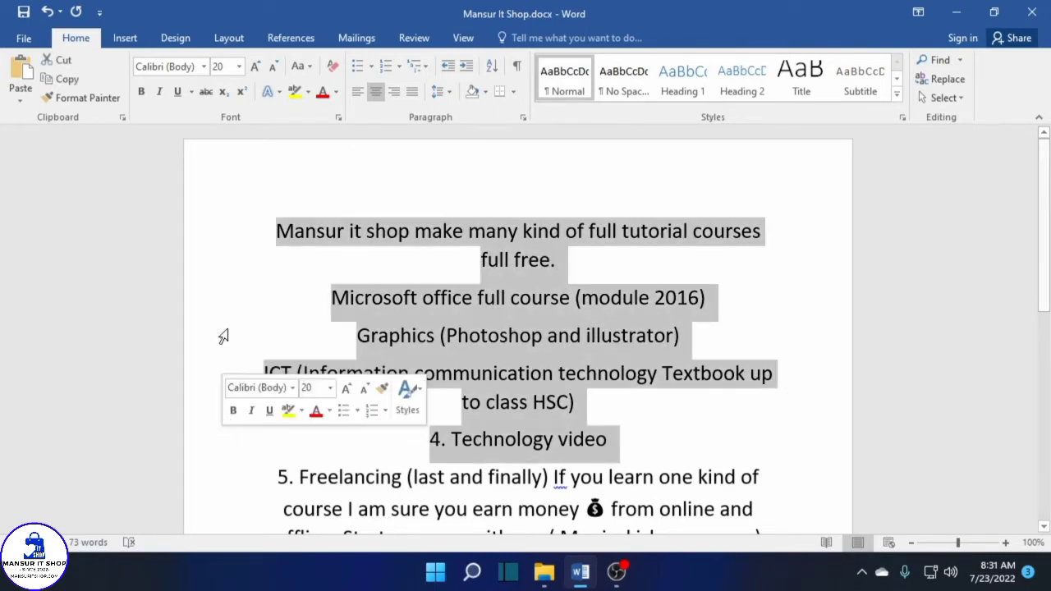
left_click(393, 95)
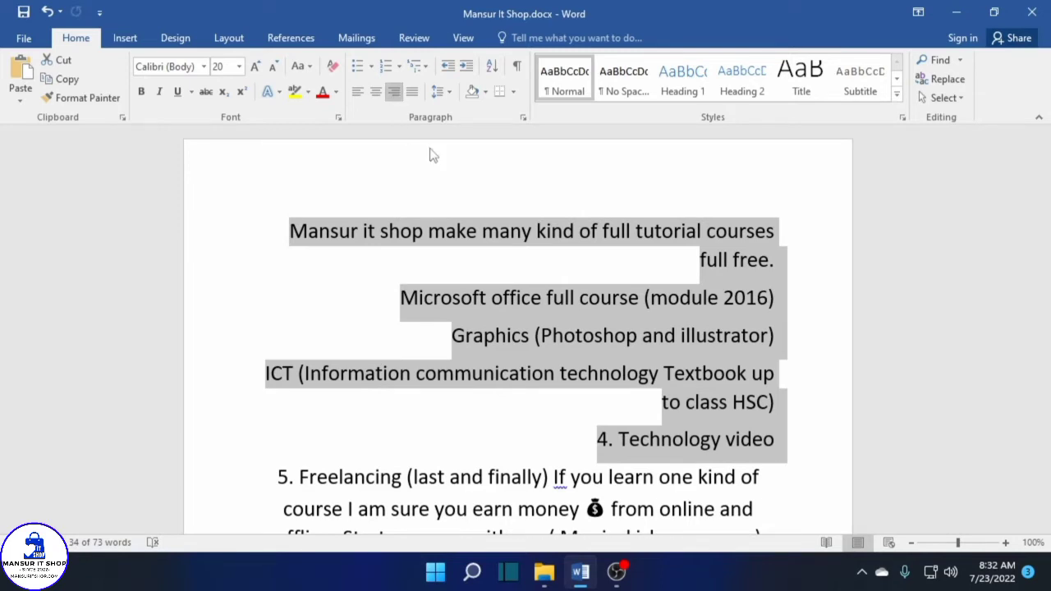
left_click(764, 266)
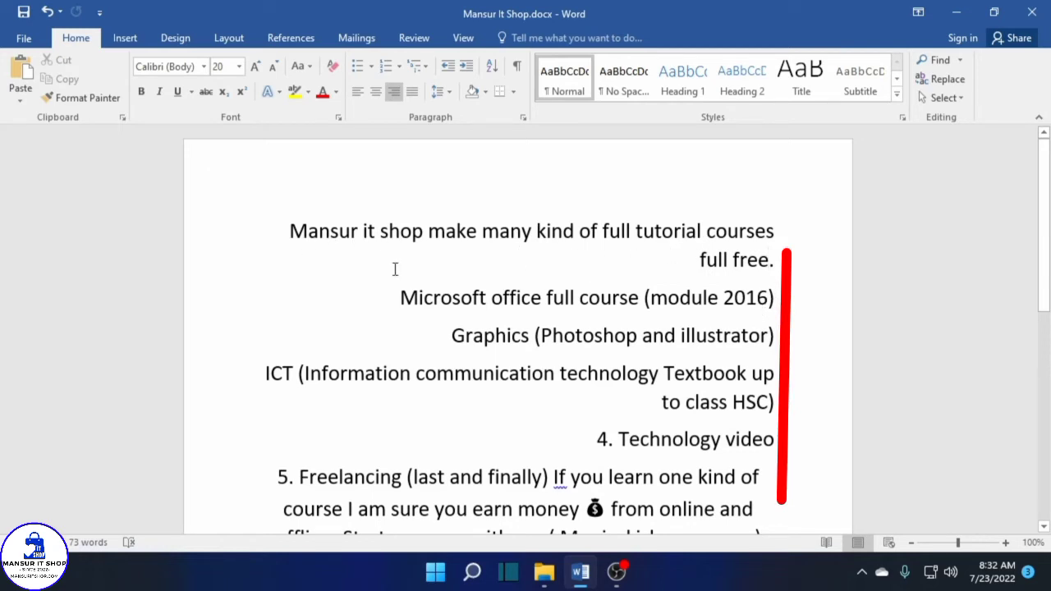
Justify all the text in the document, from the opening sentence through the "5. Freelancing" paragraph
scroll(408, 275, "down", 3)
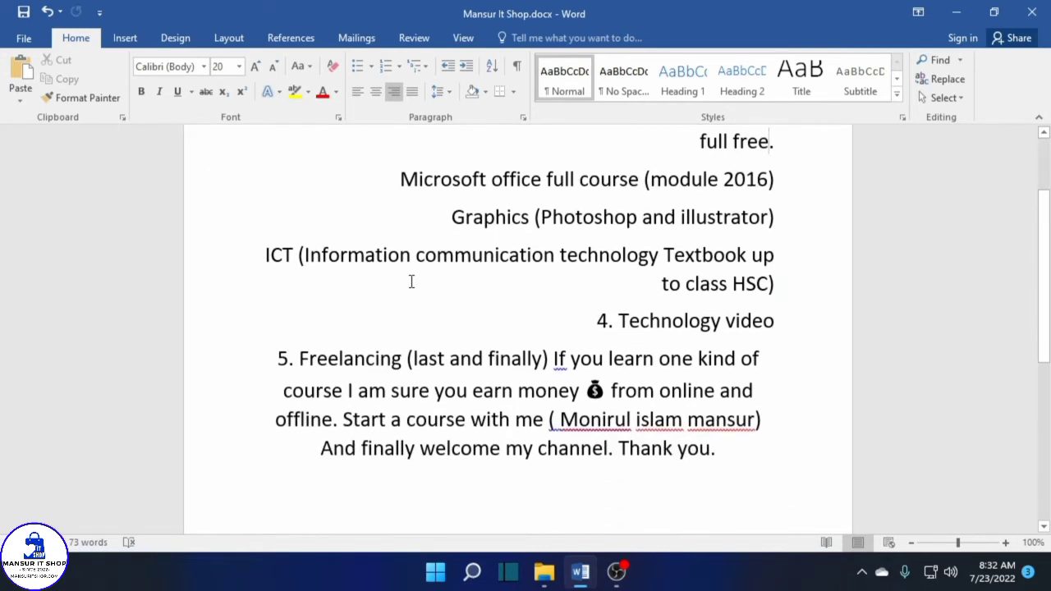
scroll(517, 300, "up", 2)
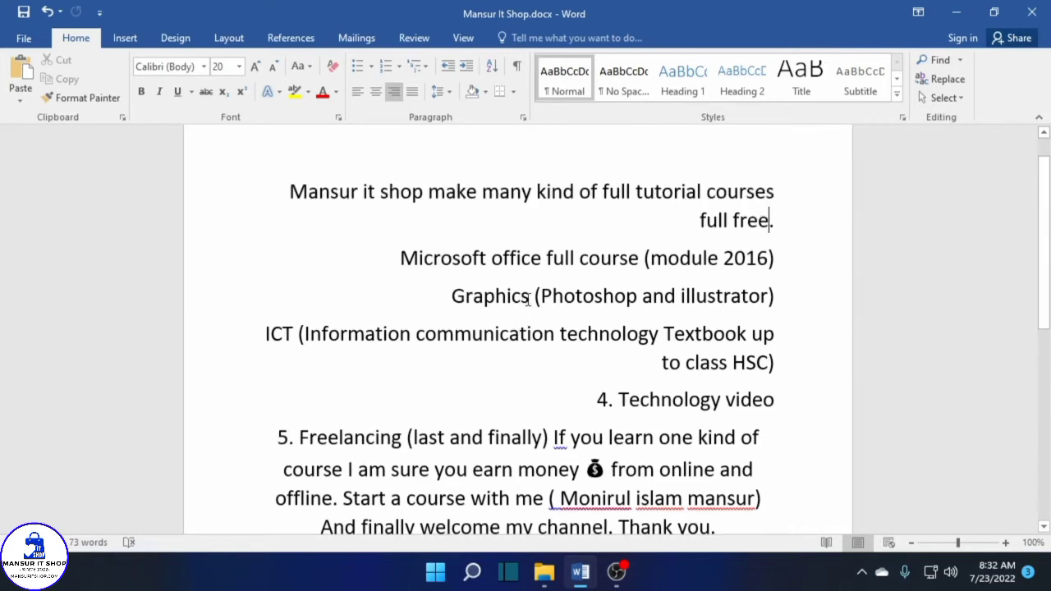
left_click(284, 188)
key("ctrl+a")
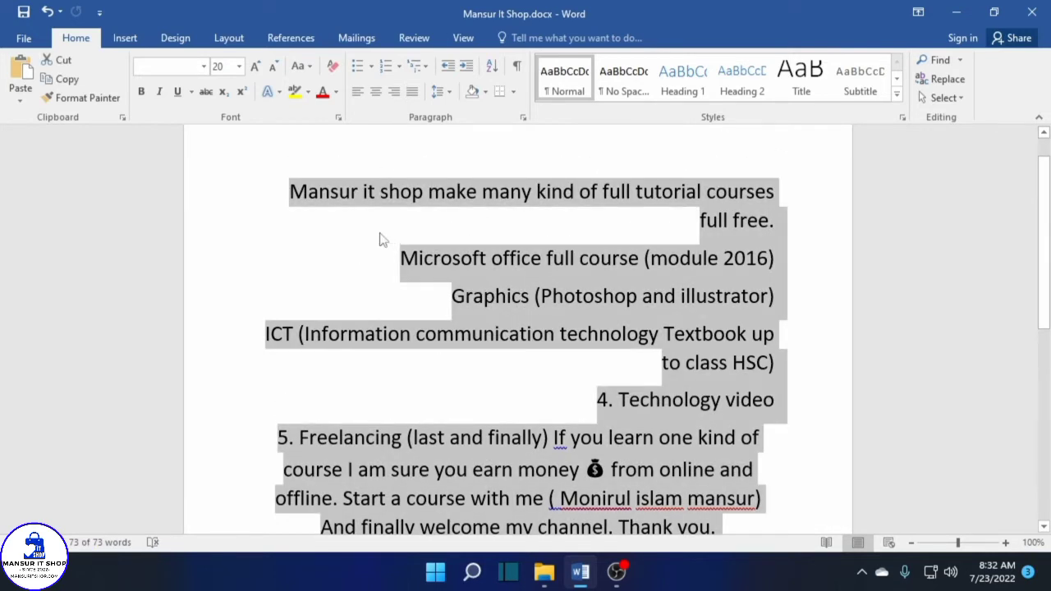
left_click(412, 92)
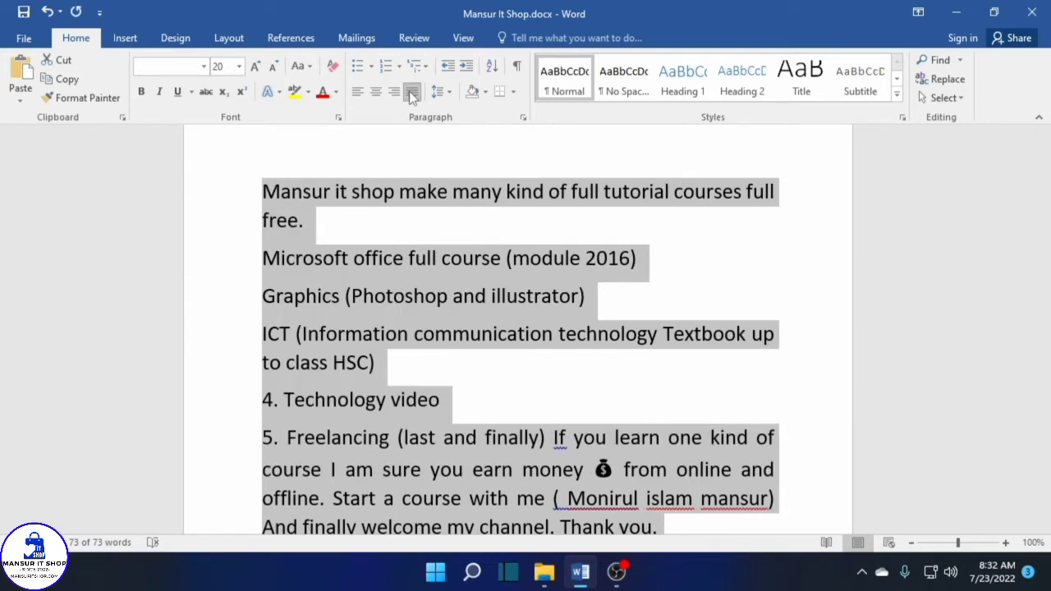
scroll(425, 264, "down", 2)
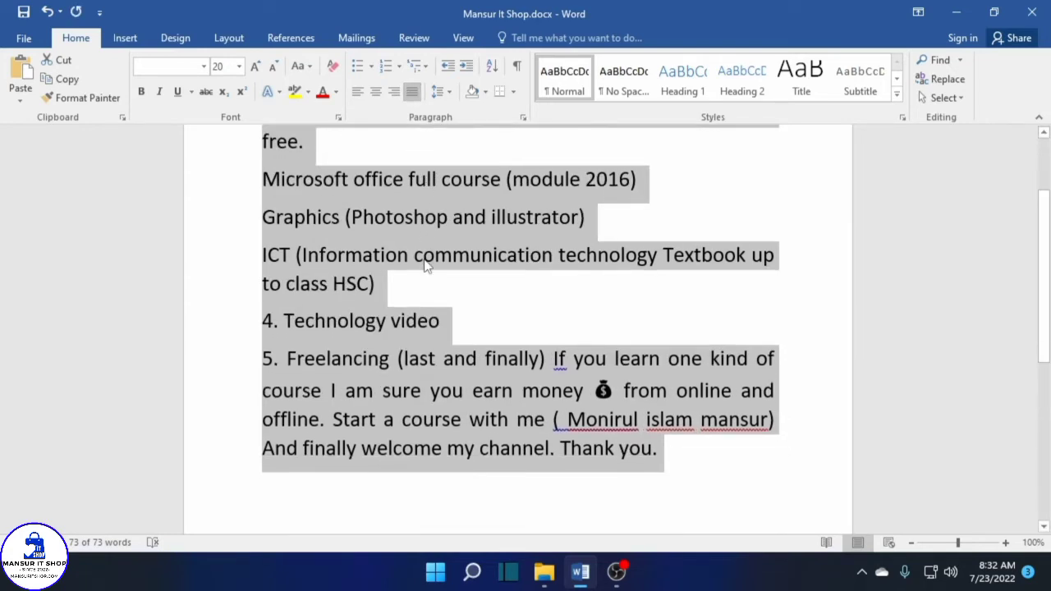
scroll(425, 264, "up", 1)
left_click(384, 222)
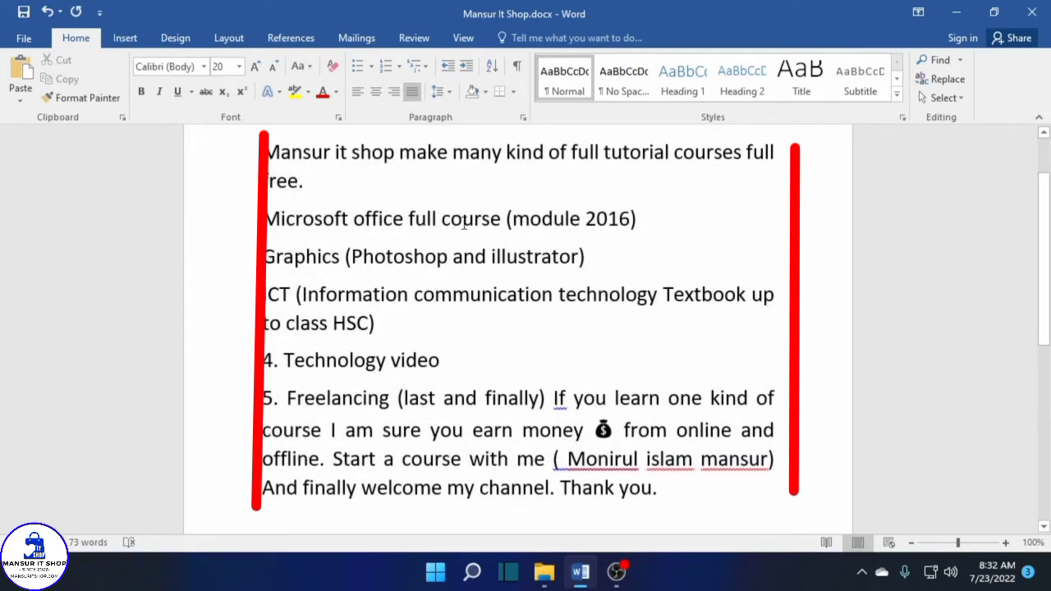
scroll(394, 225, "up", 1)
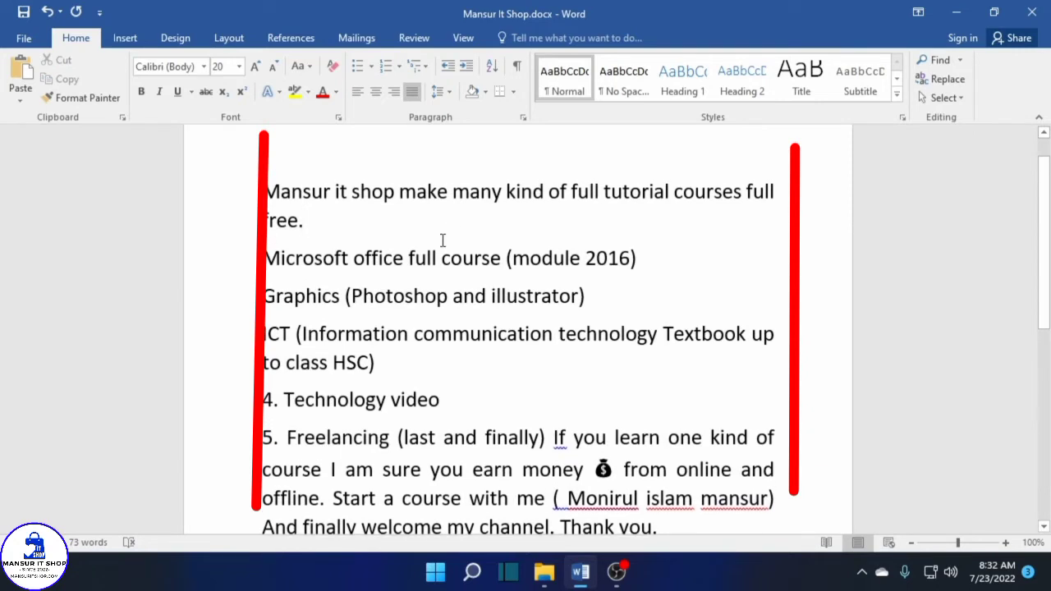
scroll(671, 298, "down", 3)
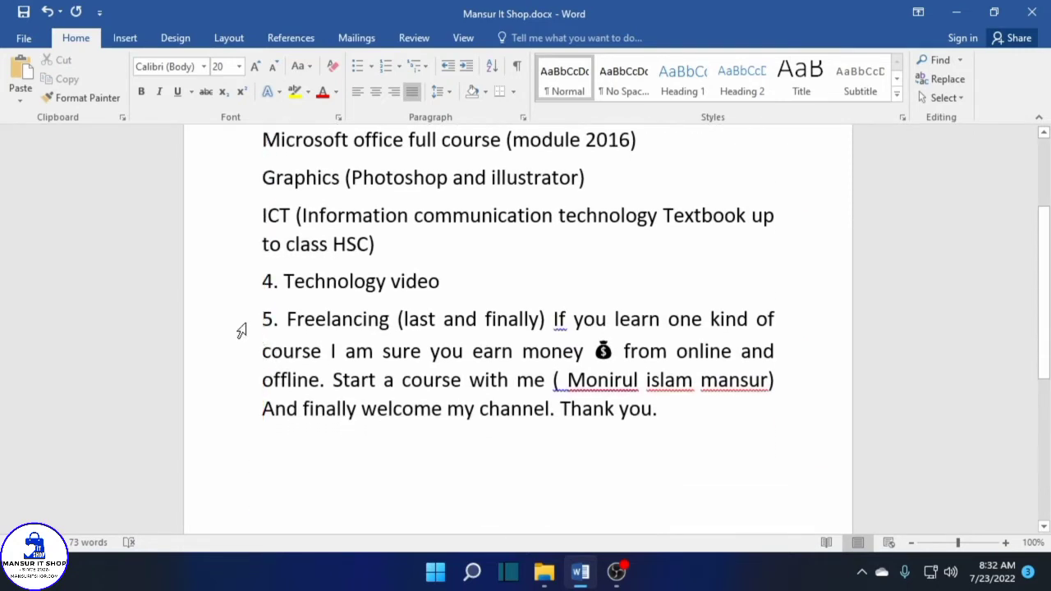
left_click_drag(240, 330, 218, 413)
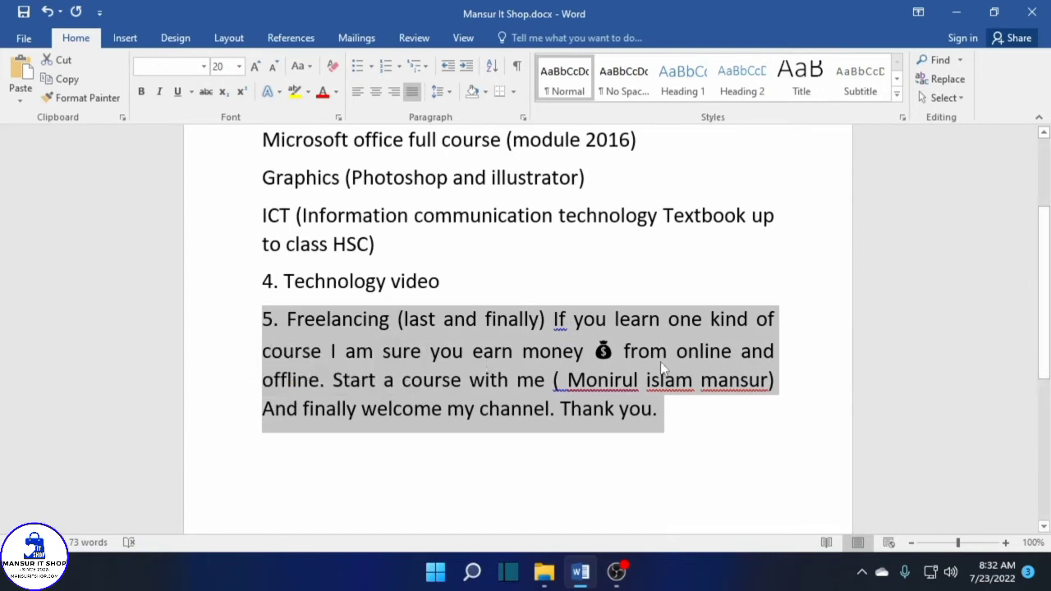
left_click(772, 375)
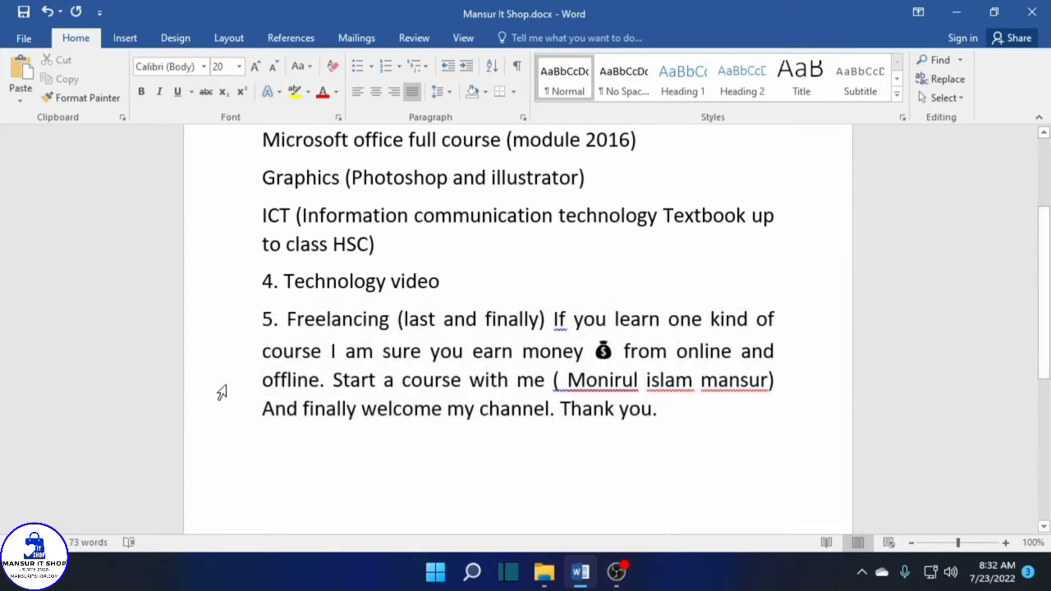